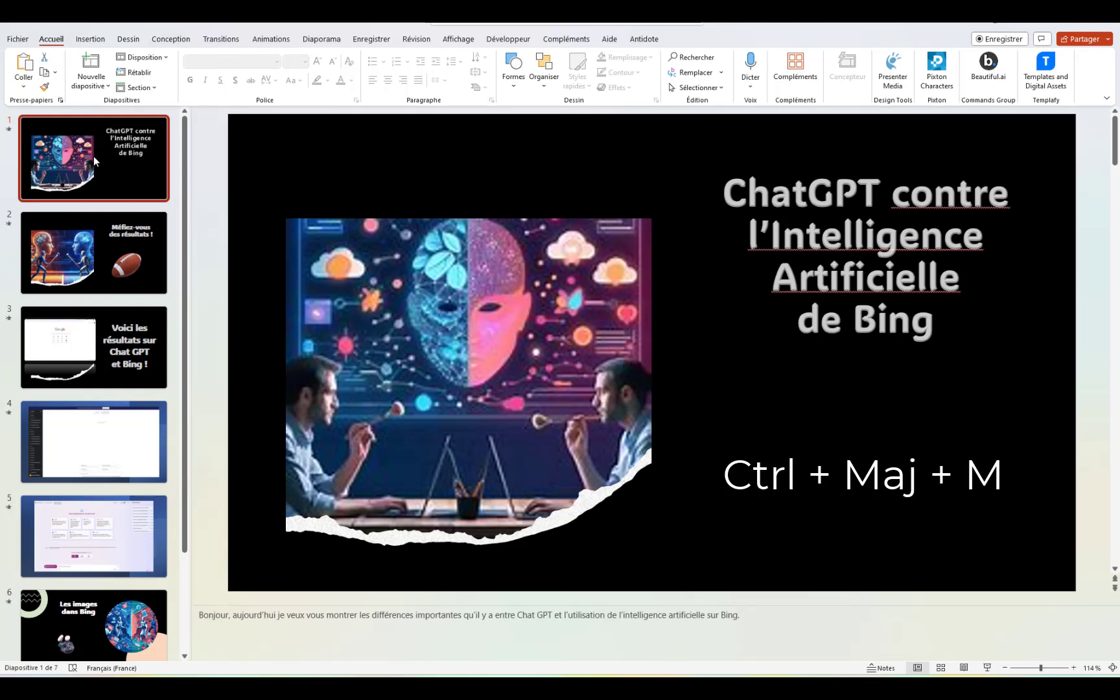
# Add a new blank slide 2 after the title slide and pick the Zone de texte tool
pyautogui.hotkey('ctrl', 'shift', 'm')
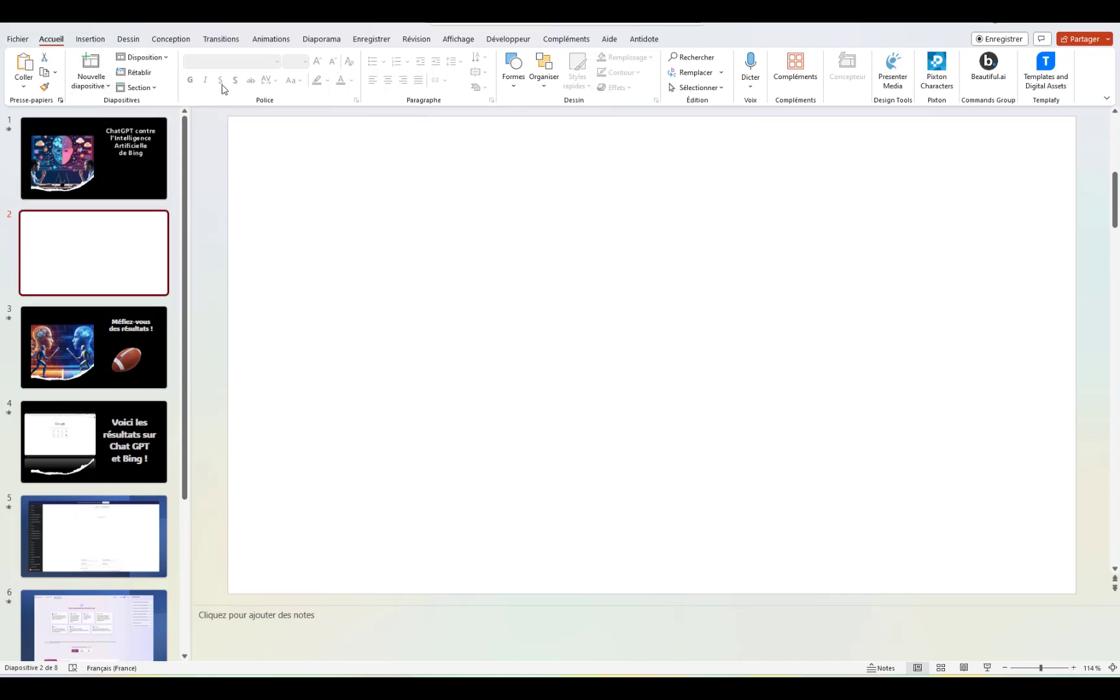
pyautogui.click(89, 41)
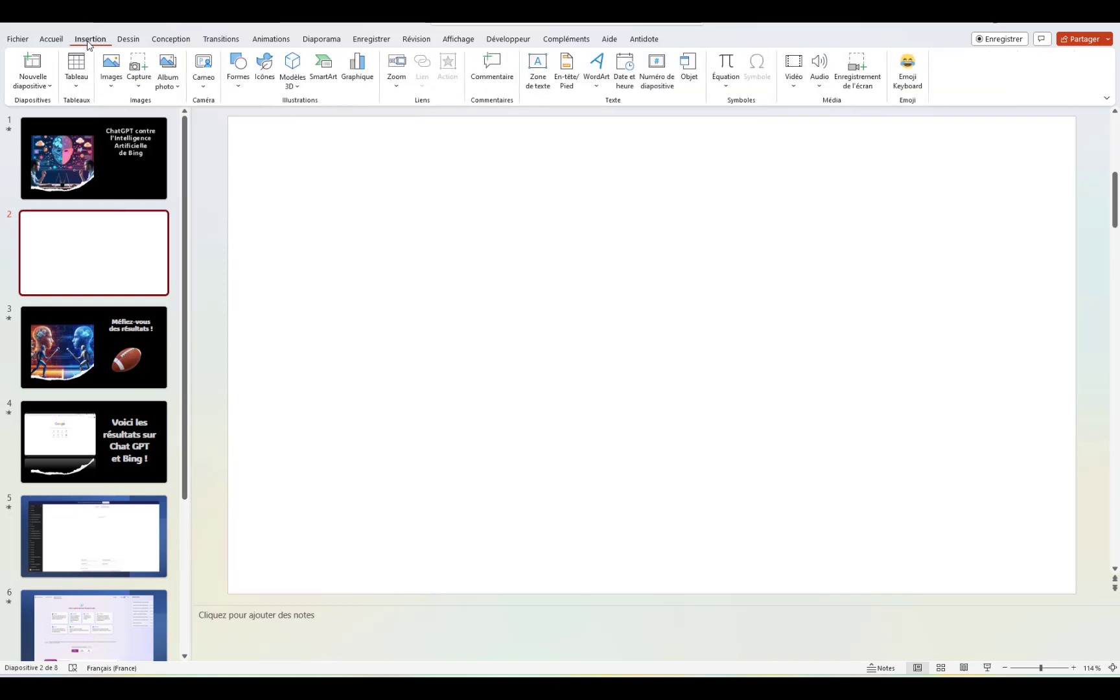
pyautogui.click(536, 75)
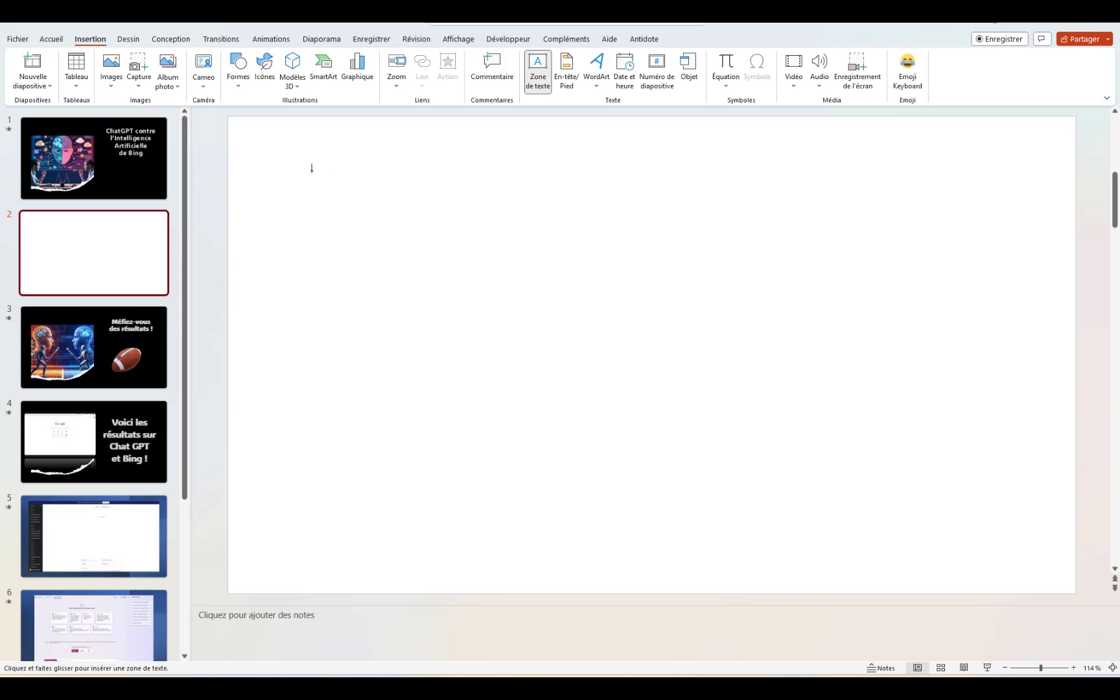
# Draw a large text box, paste the three French paragraphs, and move 'Mme de Rênal' after 'celle de'
pyautogui.moveTo(311, 170); pyautogui.dragTo(993, 478)
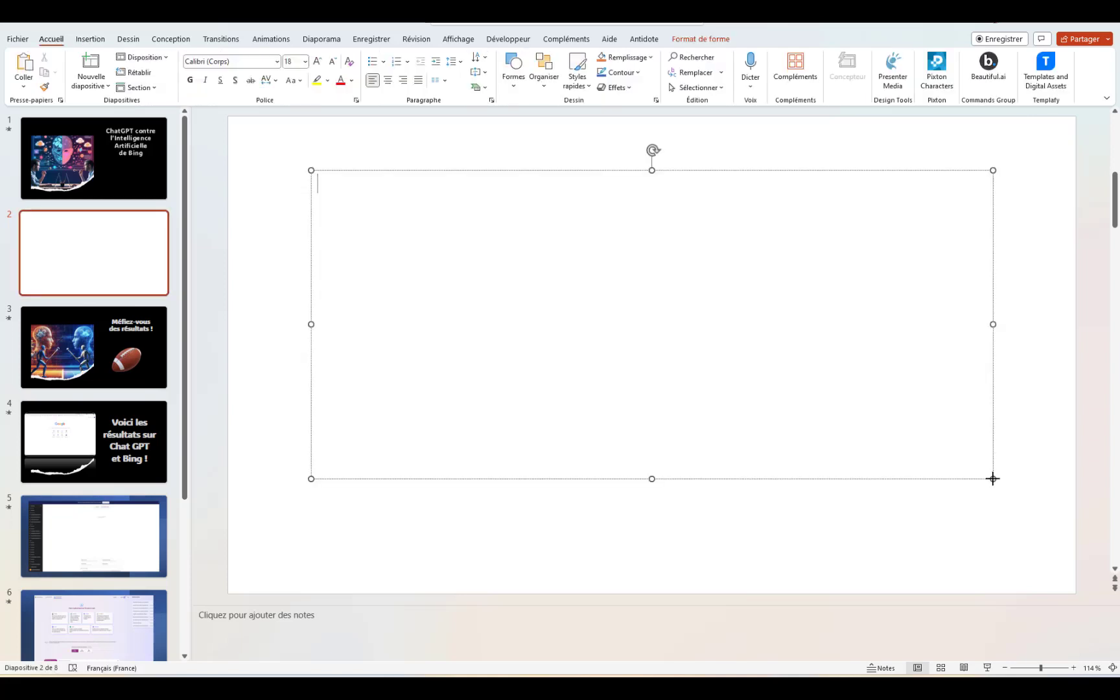
pyautogui.write('M. de Rênal parlait politique avec colère : deux ou trois industriels de Verrières devenaient décidément plus riches que lui, et voulaient le contrarier dans les élections. Mme Derville l’écoutait, Julien irrité de ces discours approcha sa chaise de celle de Mme de Rênal. L’obscurité cachait tous les mouvements. Il osa placer sa main très près du joli bras que la robe laissait à découvert. Il fut troublé, sa pensée ne fut plus à lui, il approcha sa joue de ce joli bras, il osa y appliquer ses lèvres.  qu’aux moyens de lui donner une volée de coups de bâton sans se faire une affaire en police correctionnelle. Quoique le dîner ne fût indiqué que pur une heure, Julien trouva plus respectueux de se présenter dès midi et demi dans le cabinet de travail de M. le directeur du dépôt. Il le trouva étalant son importance au milieu d’une foule de cartons. Ses gros favoris noirs, son énorme quantité de cheveux, son bonnet grec placé de travers sur le haut de la tête, sa pipe immense, ses pantoufles brodées, les grosses chaînes d’or croisées en tous sens sur sa poitrine, et tout cet appareil d’un financier de province qui se croit homme à bonnes fortunes, n’imposaient point à Julien ; il n’en pensait que plus aux coups de bâton qu’il lui devait.  Il y avait là plusieurs libéraux riches, mais heureux pères d’enfants susceptibles d’obtenir des bourses, et en cette qualité subitement convertis depuis la dernière mission. Malgré ce trait de fine politique, jamais M. de Rênal n’avait voulu les recevoir chez lui. Ces braves gens, qui ne connaissent Julien que de réputation et pour l’avoir vu à cheval le jour de l’entrée du roi de ***, étaient ses plus bruyants admirateurs. Quand ces sots se lasseront-ils d’écouter ce style biblique, auquel ils ne comprennent rien ? pensait-il. Mais au contraire ce style les amusait par son étrangeté ; ils en riaient. Mais Julien se lassa.')
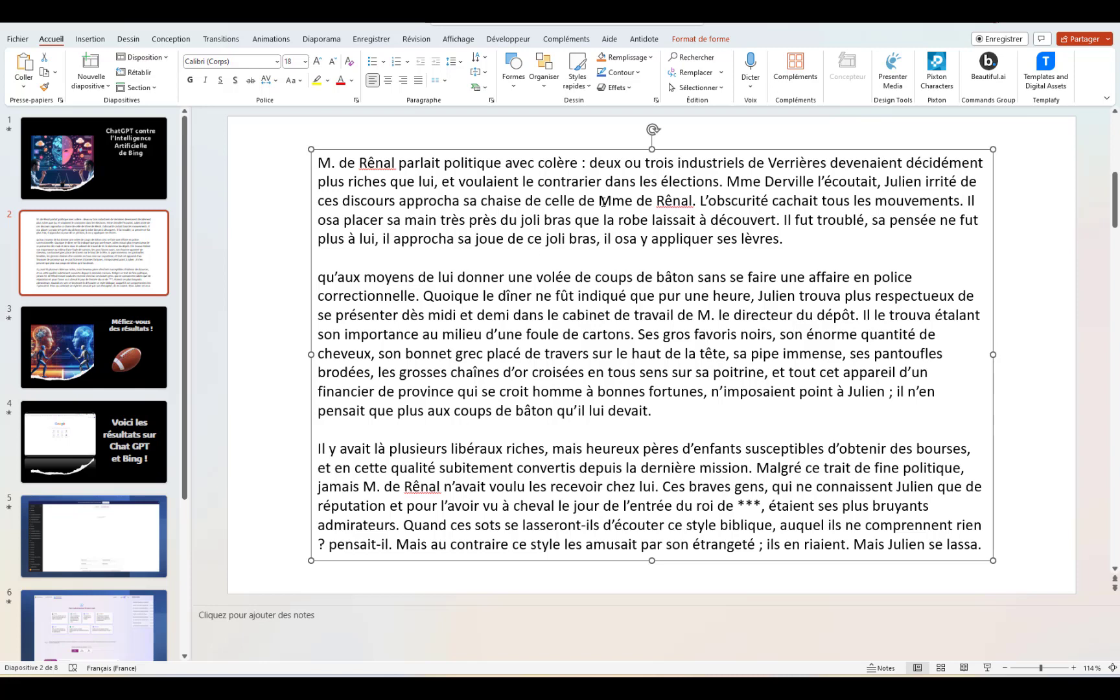
pyautogui.moveTo(599, 202); pyautogui.dragTo(694, 203)
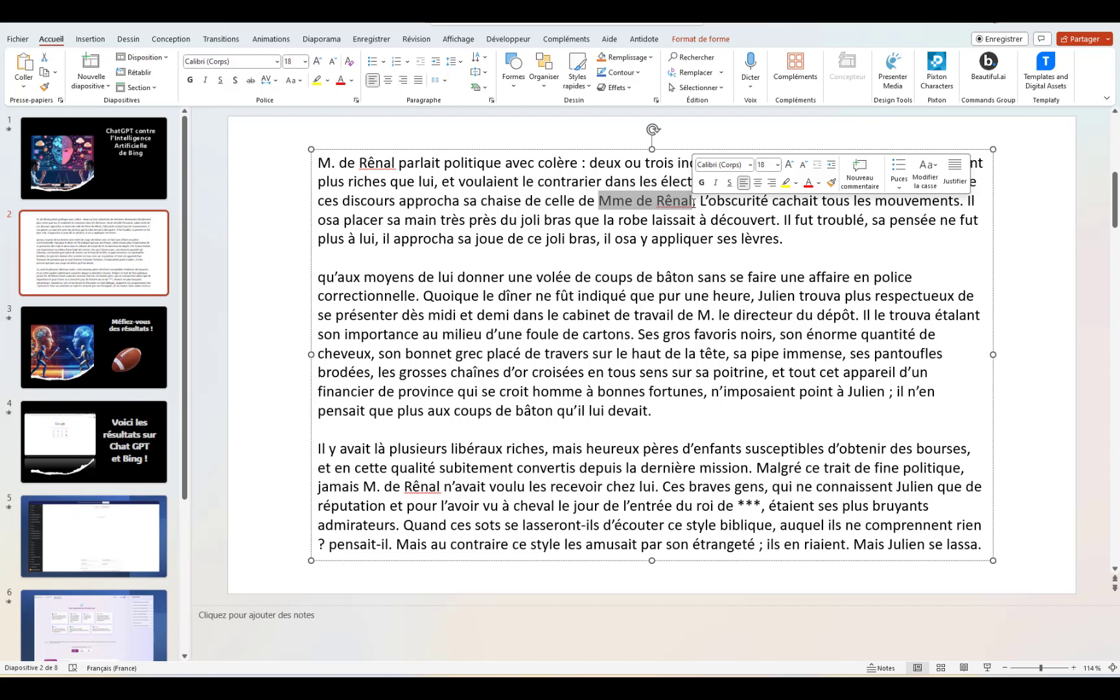
pyautogui.hotkey('ctrl', 'x')
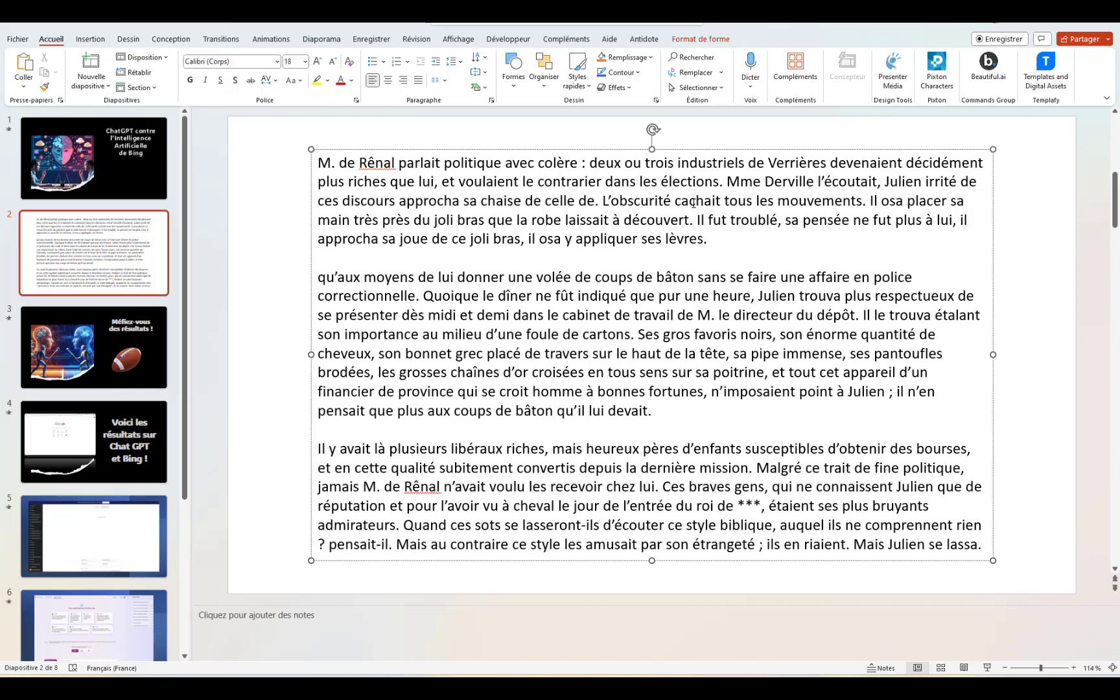
pyautogui.hotkey('ctrl', 'v')
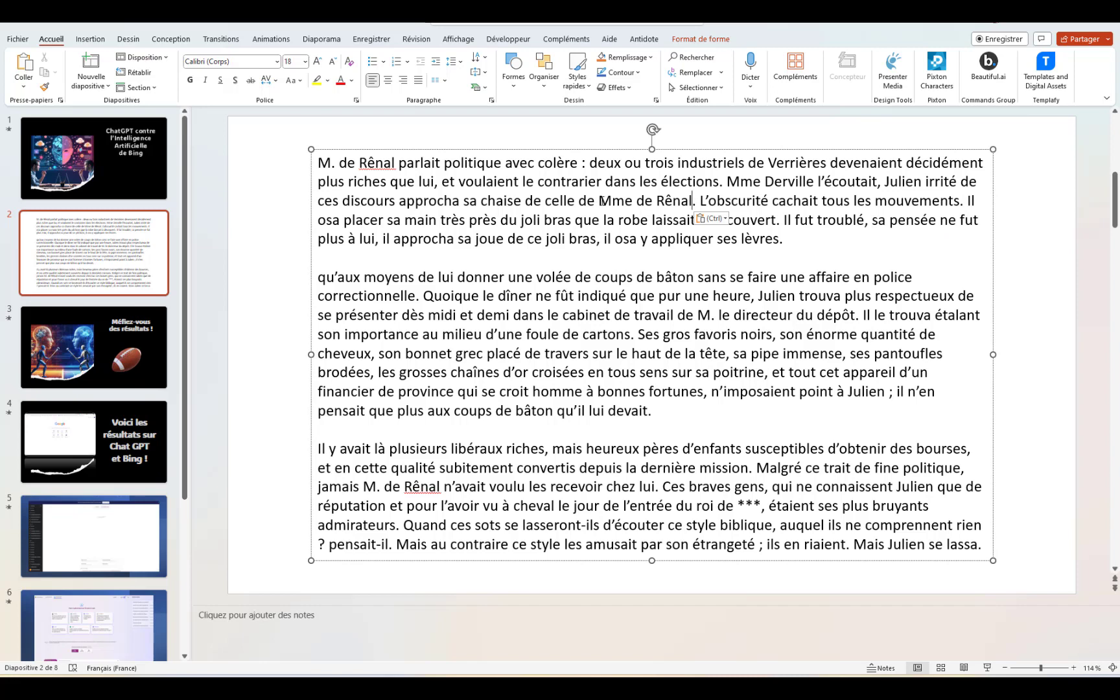
pyautogui.moveTo(598, 201); pyautogui.dragTo(691, 199)
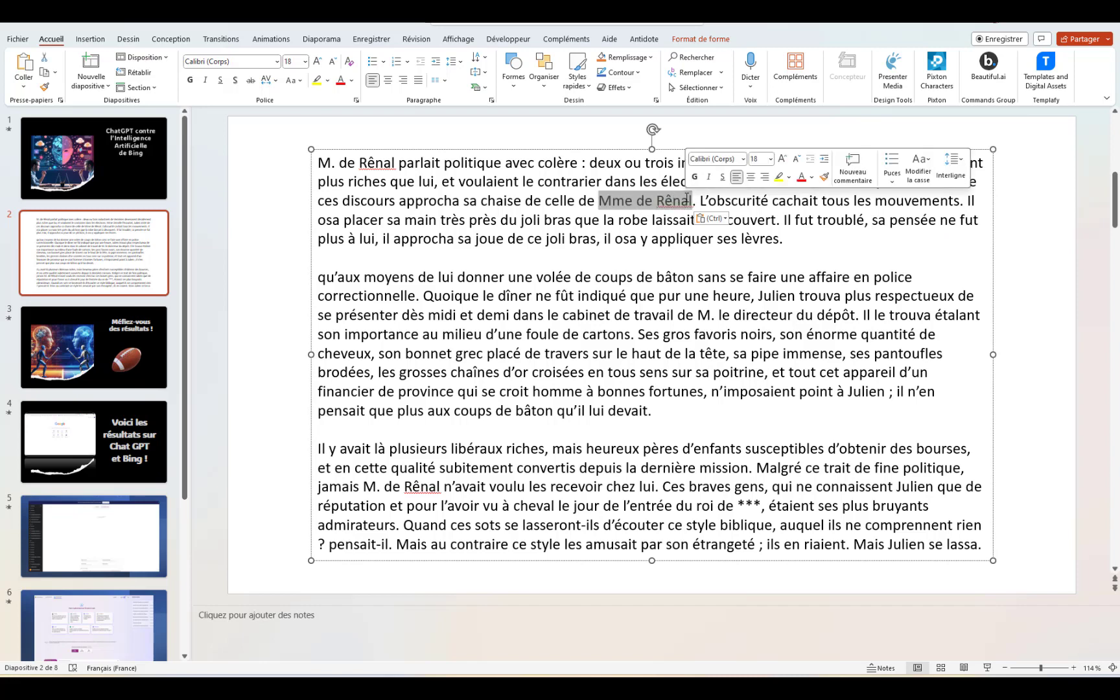
# Link 'Mme de Rênal' to a recently used web address, then return to the title slide
pyautogui.hotkey('ctrl', 'k')
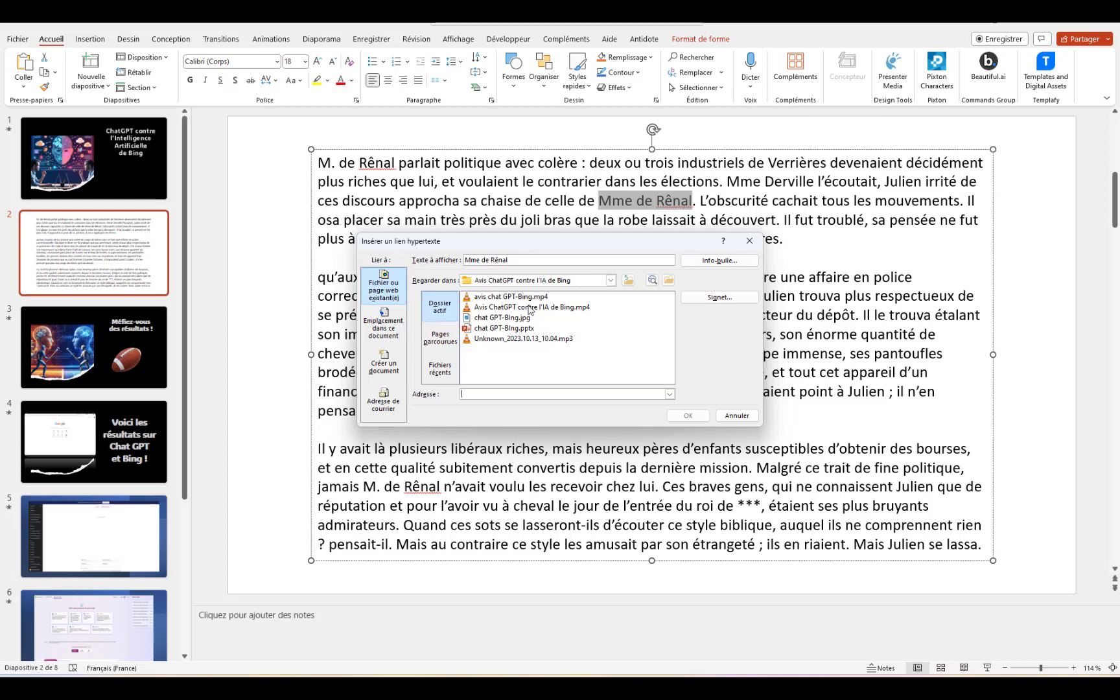
pyautogui.click(457, 341)
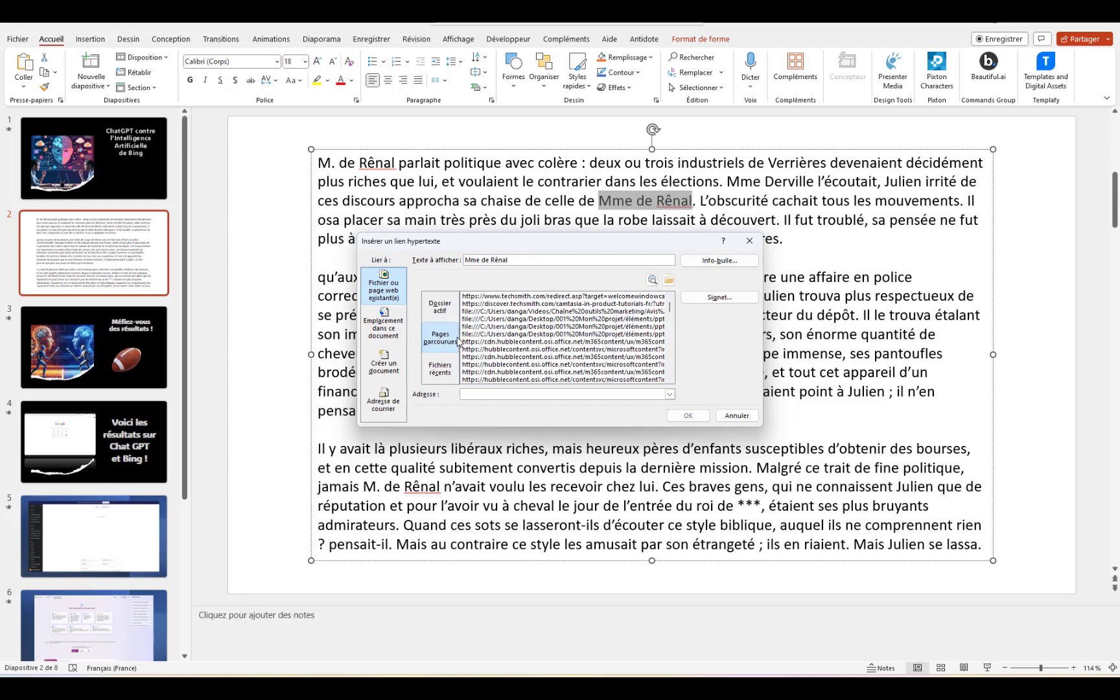
pyautogui.click(443, 371)
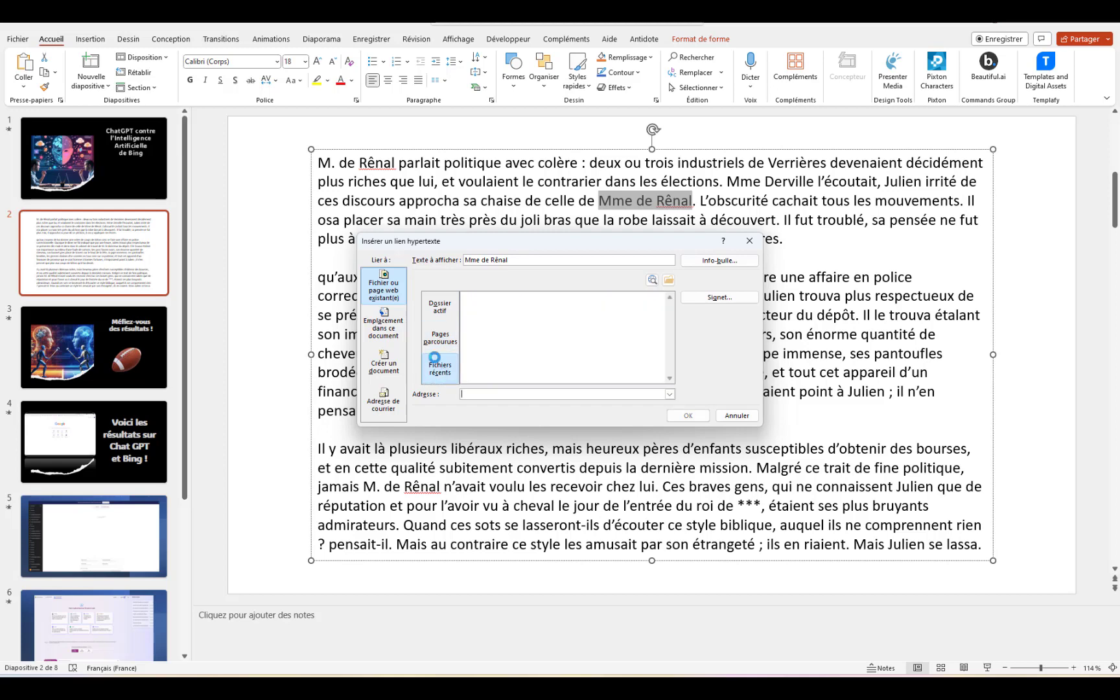
pyautogui.click(384, 322)
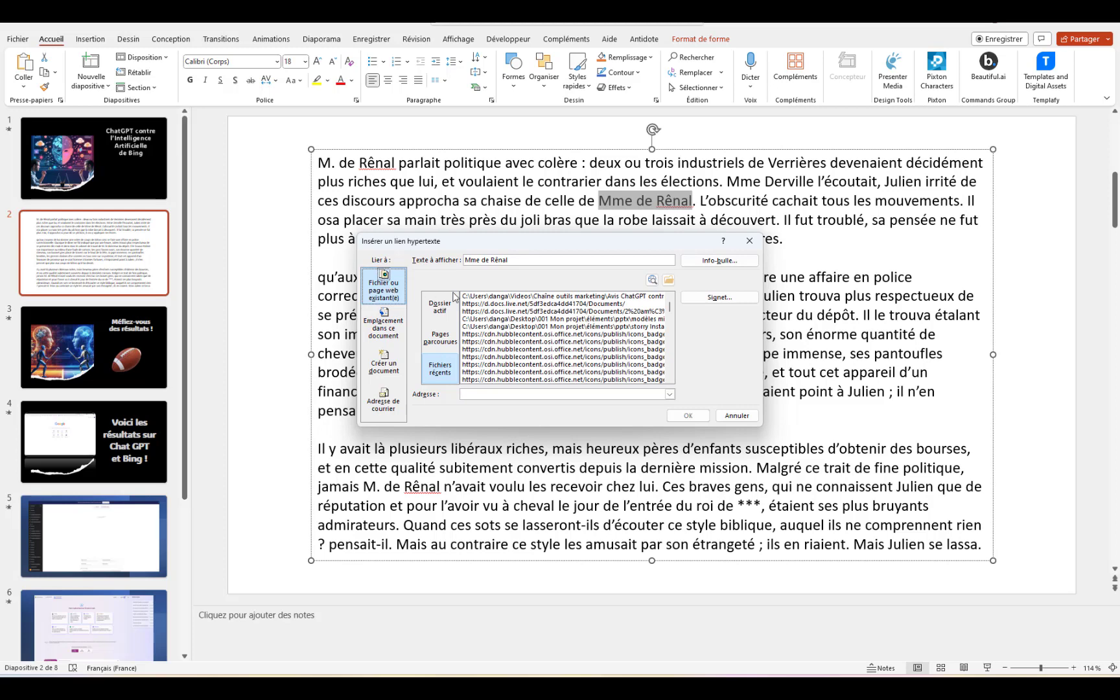
pyautogui.click(491, 334)
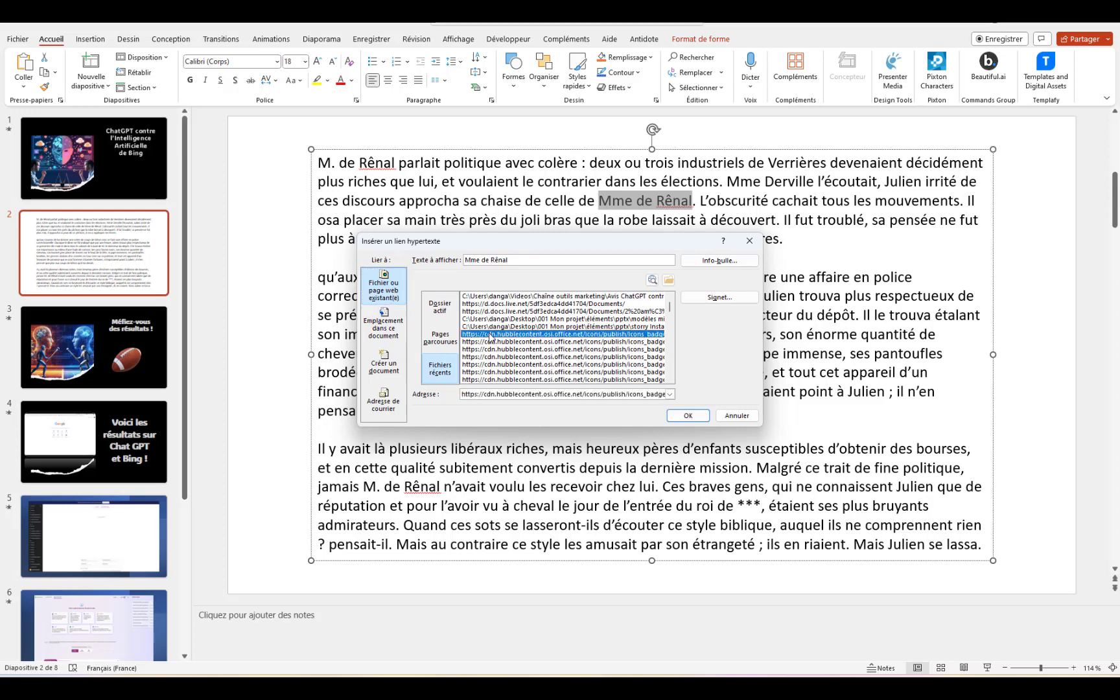
pyautogui.click(688, 416)
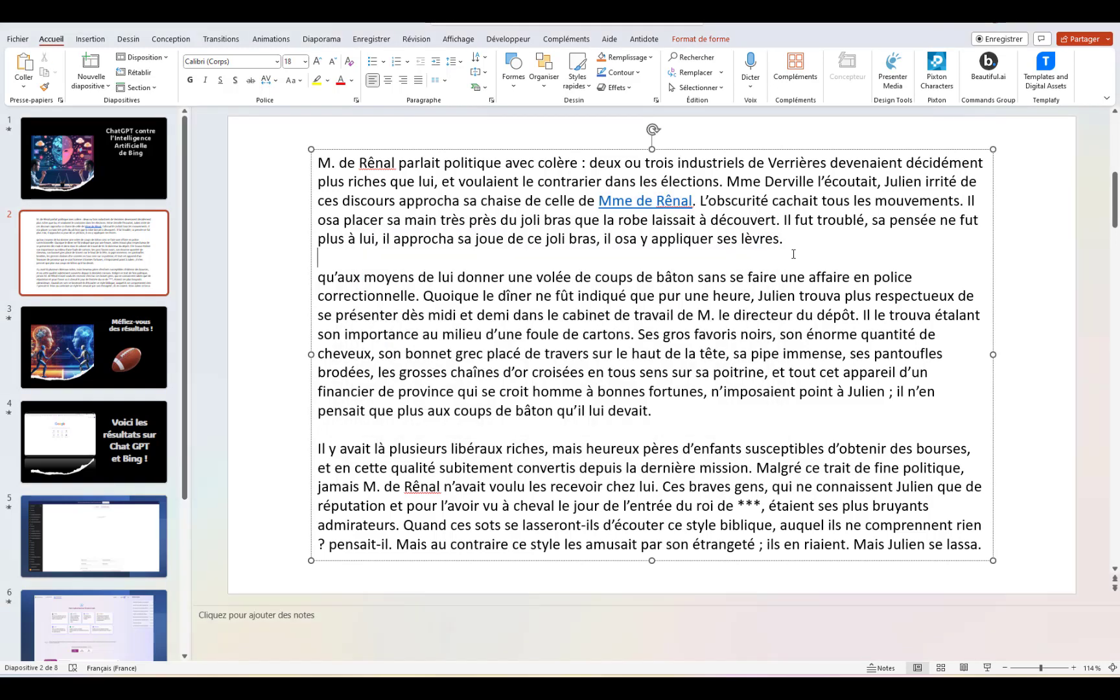
pyautogui.click(52, 133)
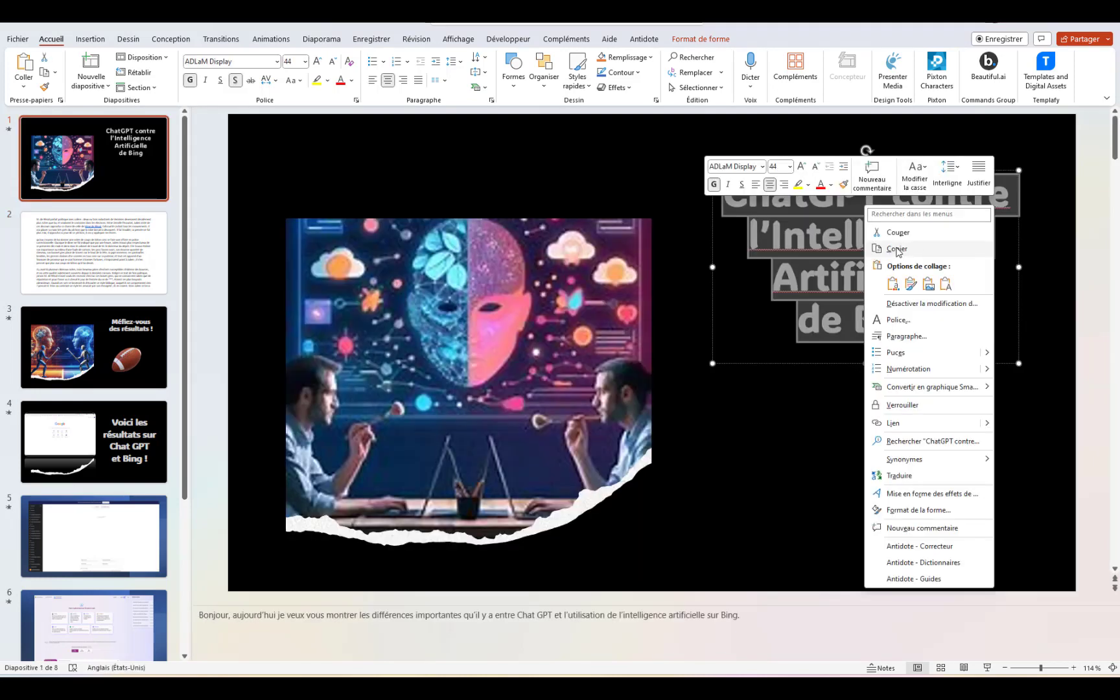
# Insert blank slide 3 after slide 2, paste the title as plain text, then undo it
pyautogui.click(94, 243)
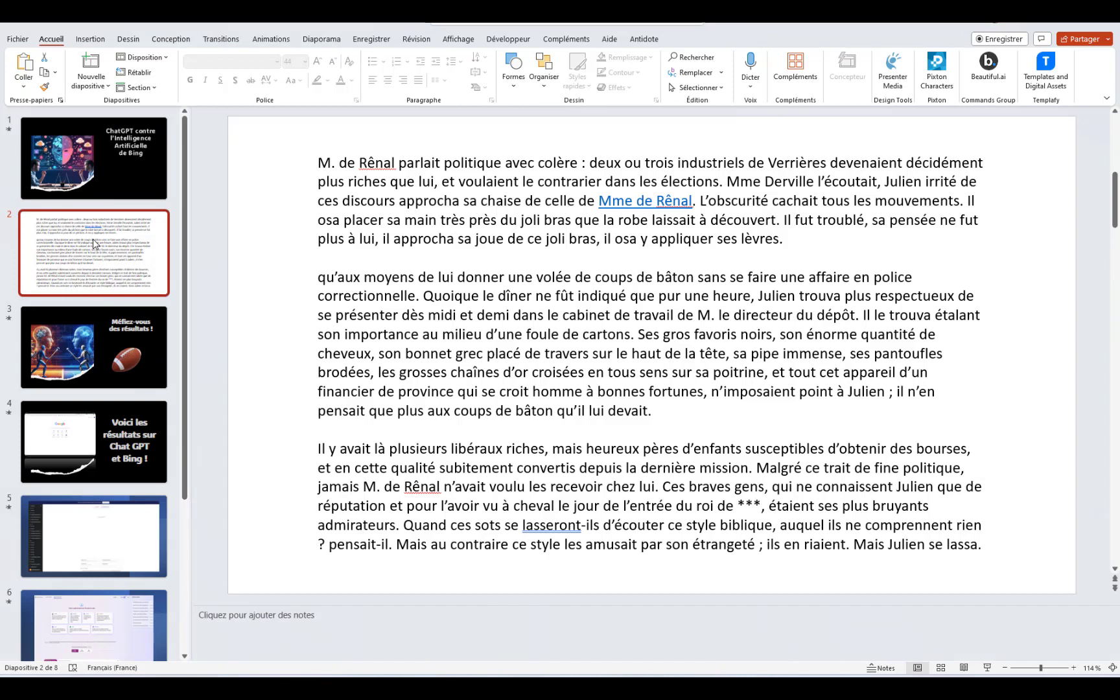
pyautogui.hotkey('ctrl', 'm')
pyautogui.rightClick(405, 195)
pyautogui.rightClick(332, 202)
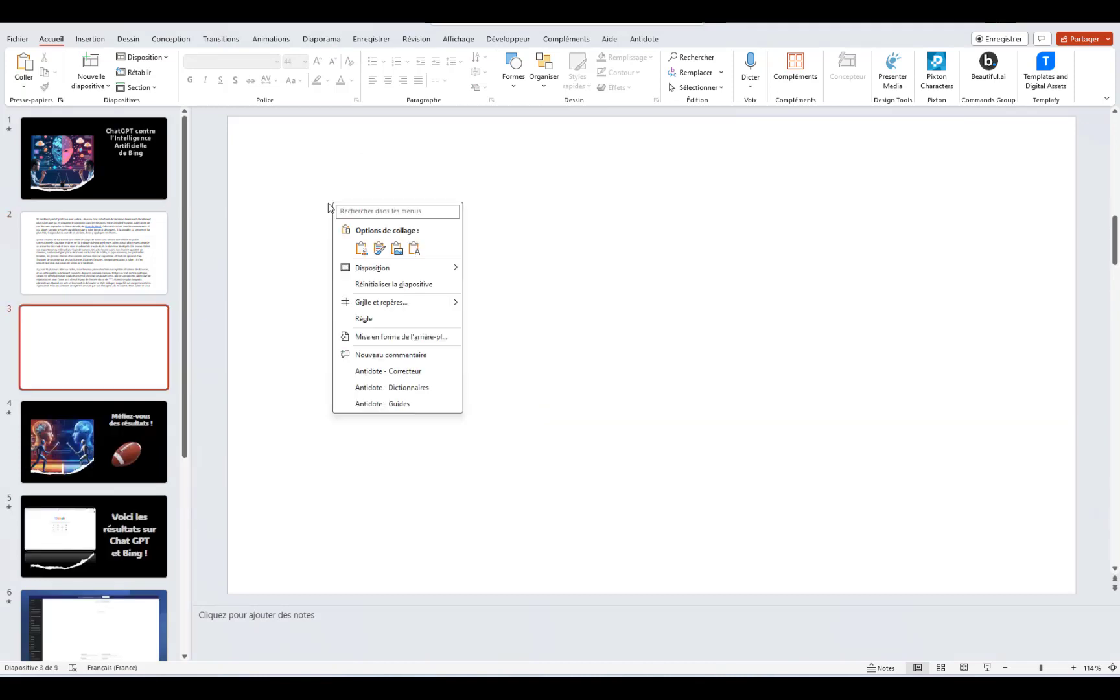
pyautogui.click(415, 248)
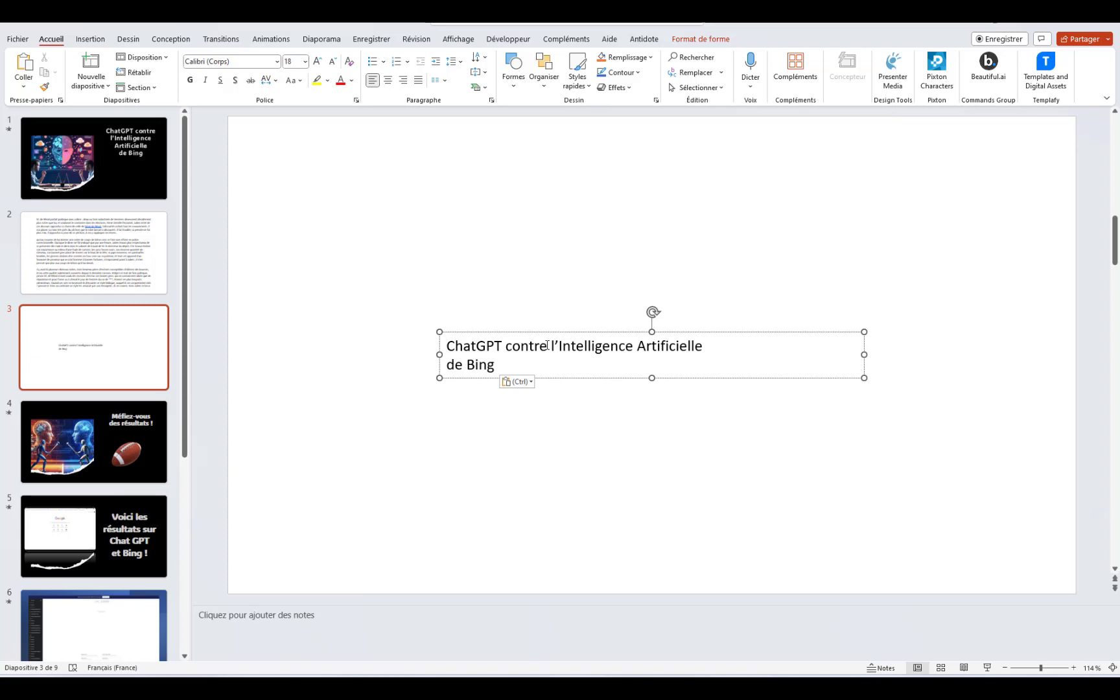
pyautogui.hotkey('ctrl', 'z')
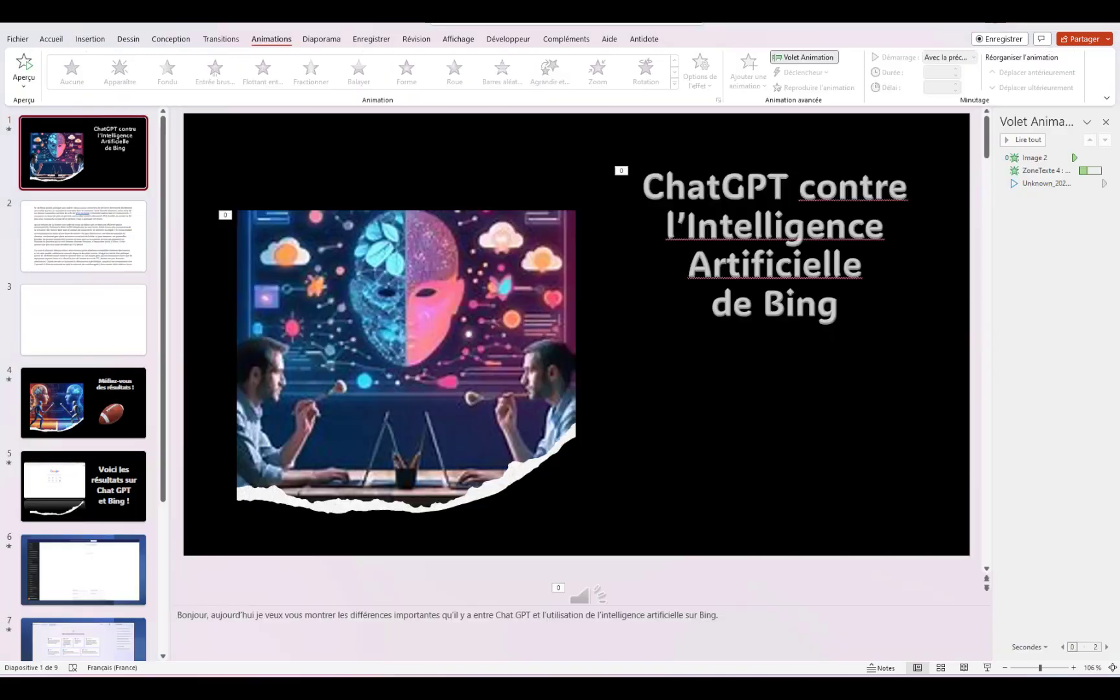
pyautogui.click(649, 188)
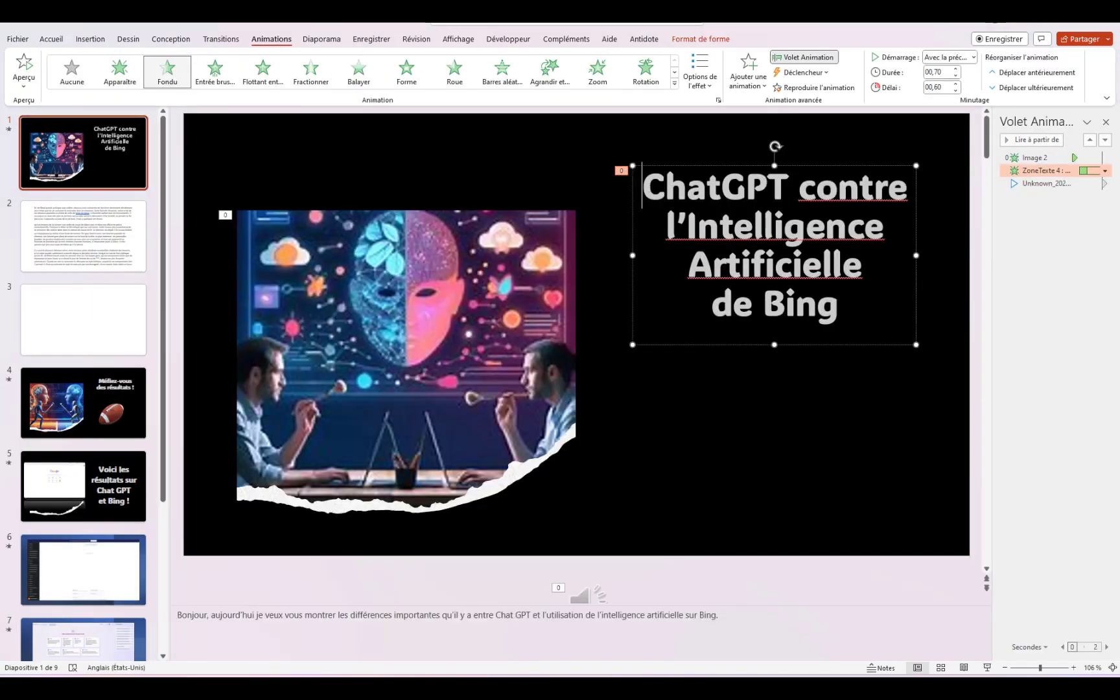
# Copy the title 'ChatGPT contre l'Intelligence Artificielle de Bing' from slide 1 and paste it onto slide 3
pyautogui.tripleClick(808, 252)
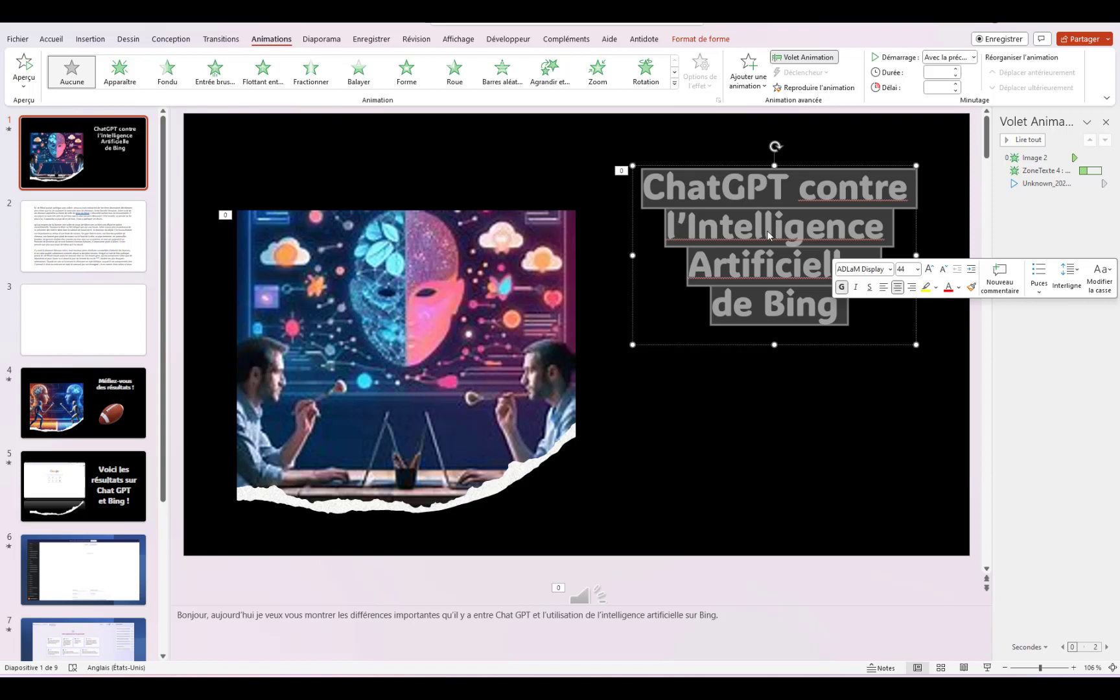
pyautogui.hotkey('ctrl', 'c')
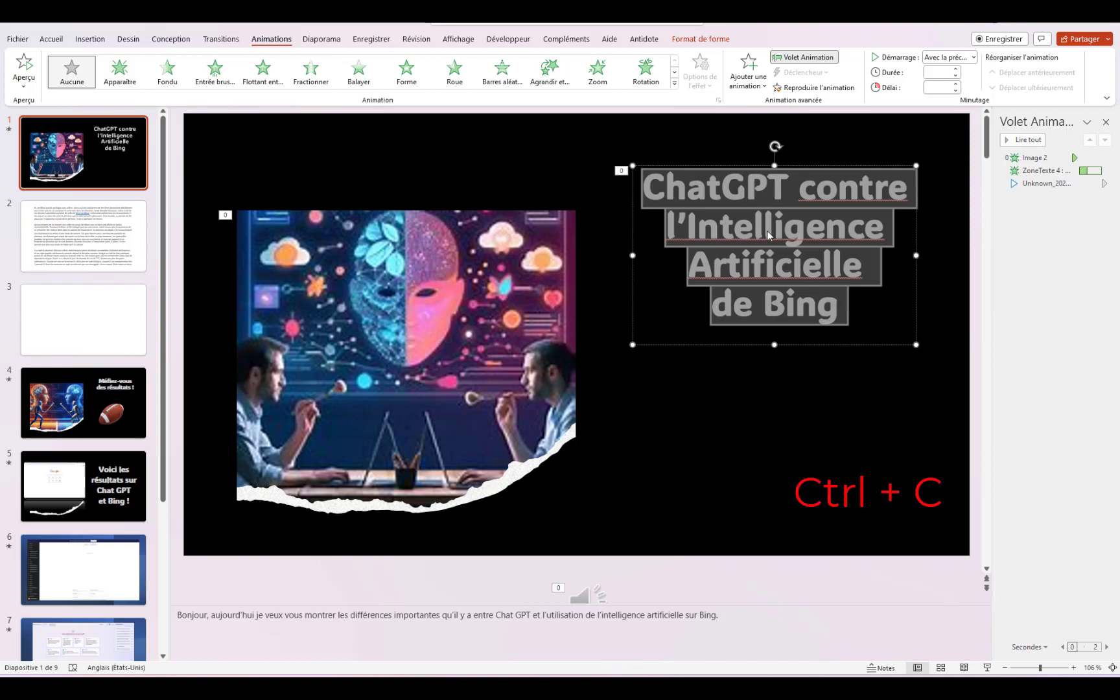
pyautogui.click(63, 310)
pyautogui.click(76, 171)
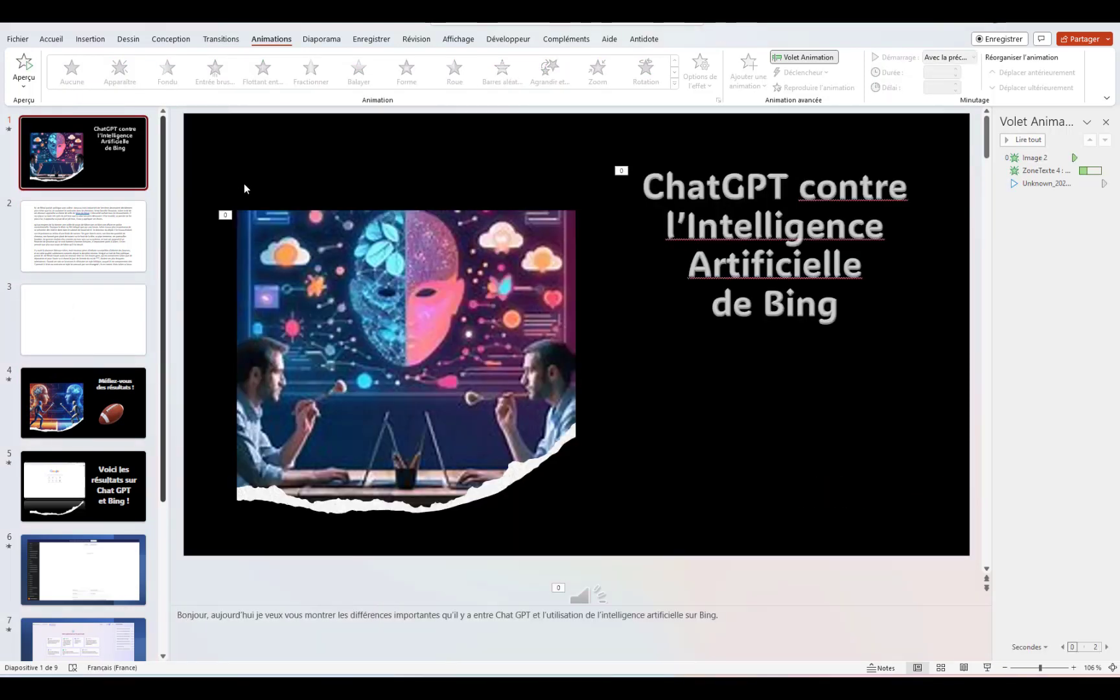
pyautogui.press('Down')
pyautogui.press('Down')
pyautogui.hotkey('ctrl', 'v')
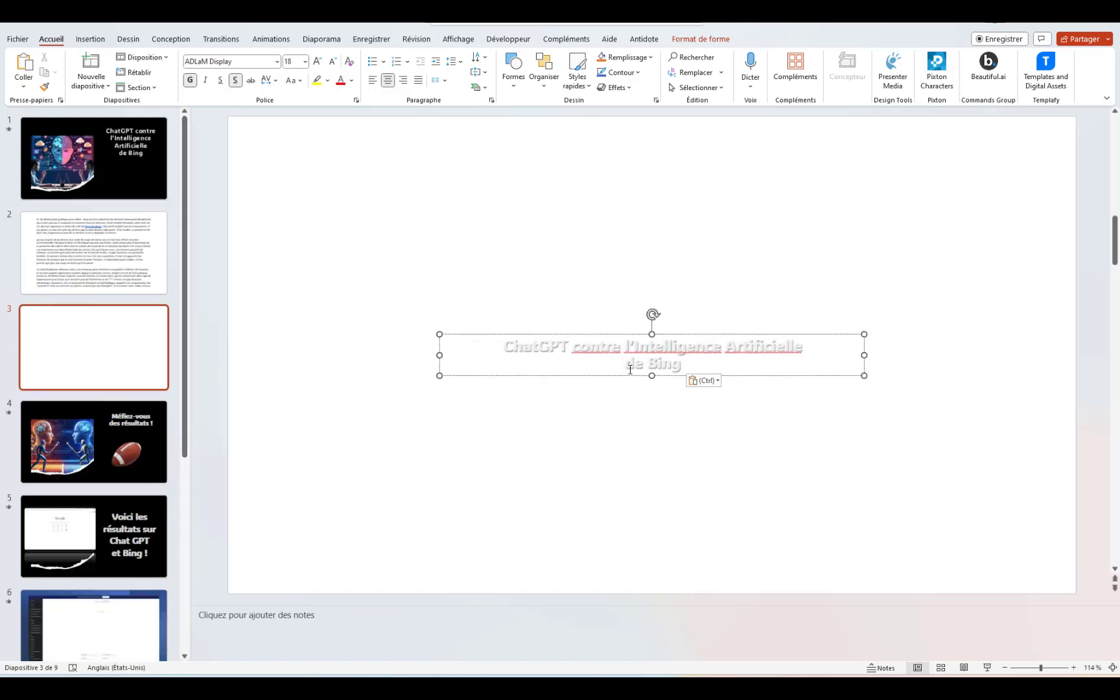
# Enlarge the pasted title's font size several times with Increase Font Size
pyautogui.click(318, 62)
pyautogui.click(318, 61)
pyautogui.tripleClick(644, 356)
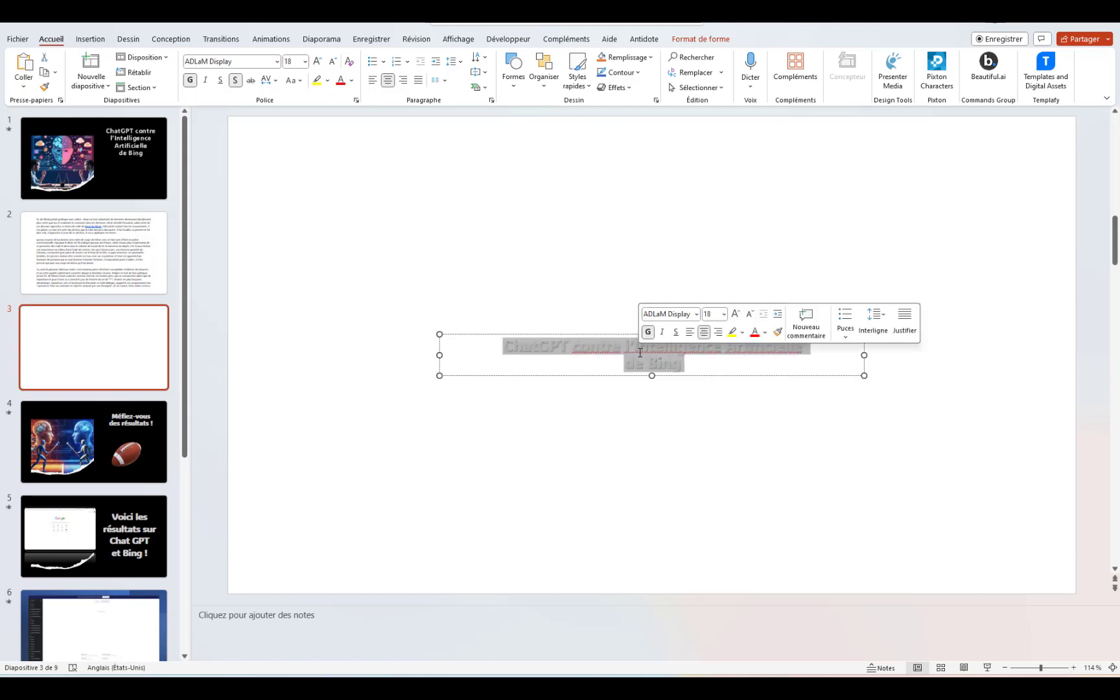
pyautogui.click(318, 61)
pyautogui.click(317, 62)
pyautogui.click(318, 61)
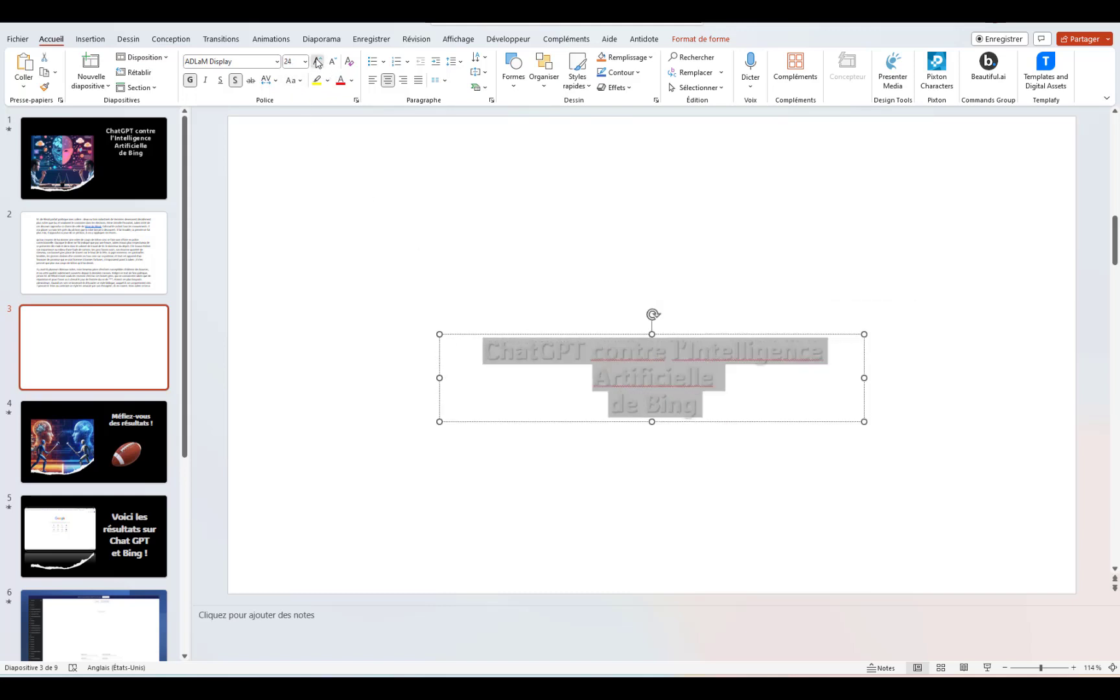
pyautogui.click(317, 61)
pyautogui.click(318, 61)
pyautogui.click(464, 498)
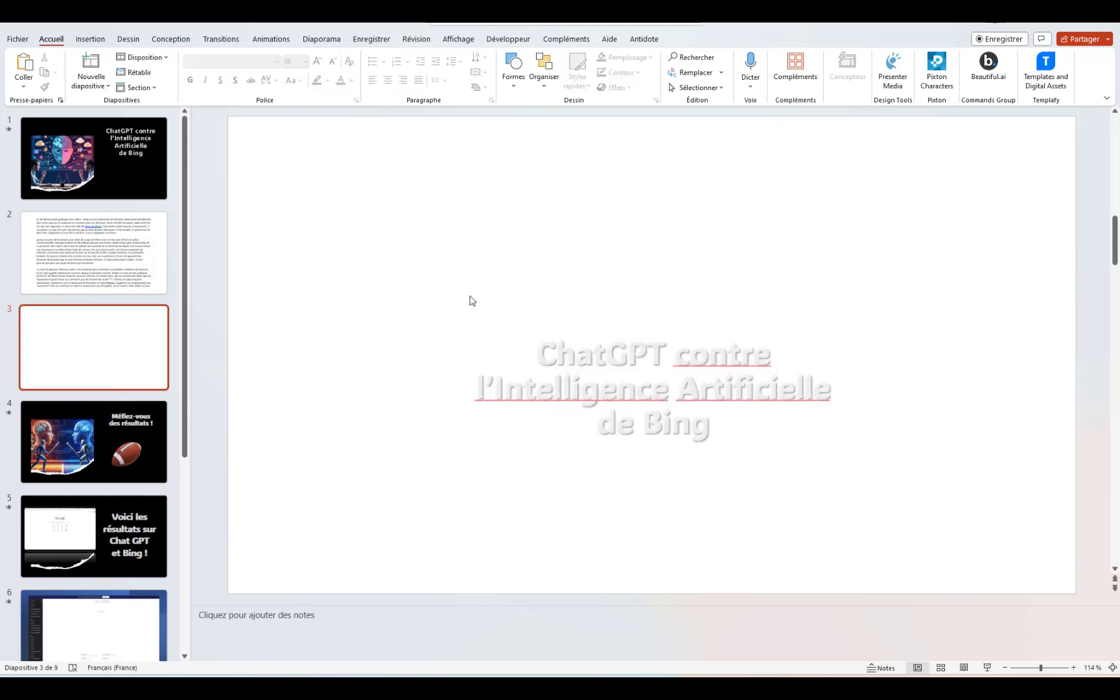
# Undo the title changes so slide 3 is blank, then start the slide show with F5
pyautogui.hotkey('ctrl', 'z')
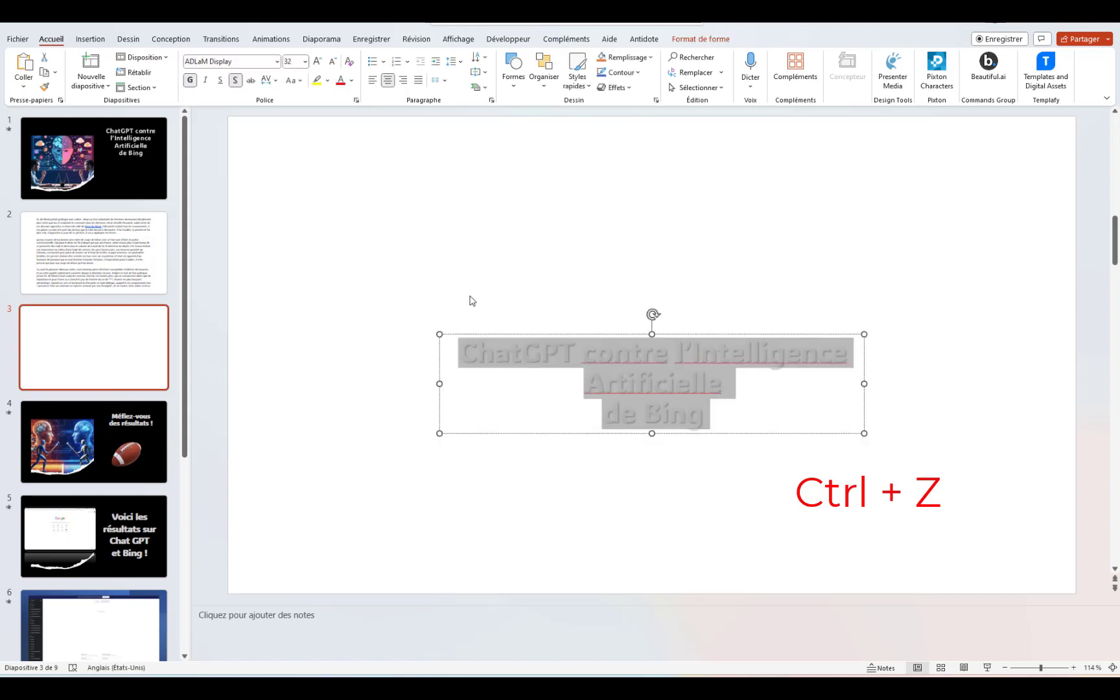
pyautogui.hotkey('ctrl', 'z')
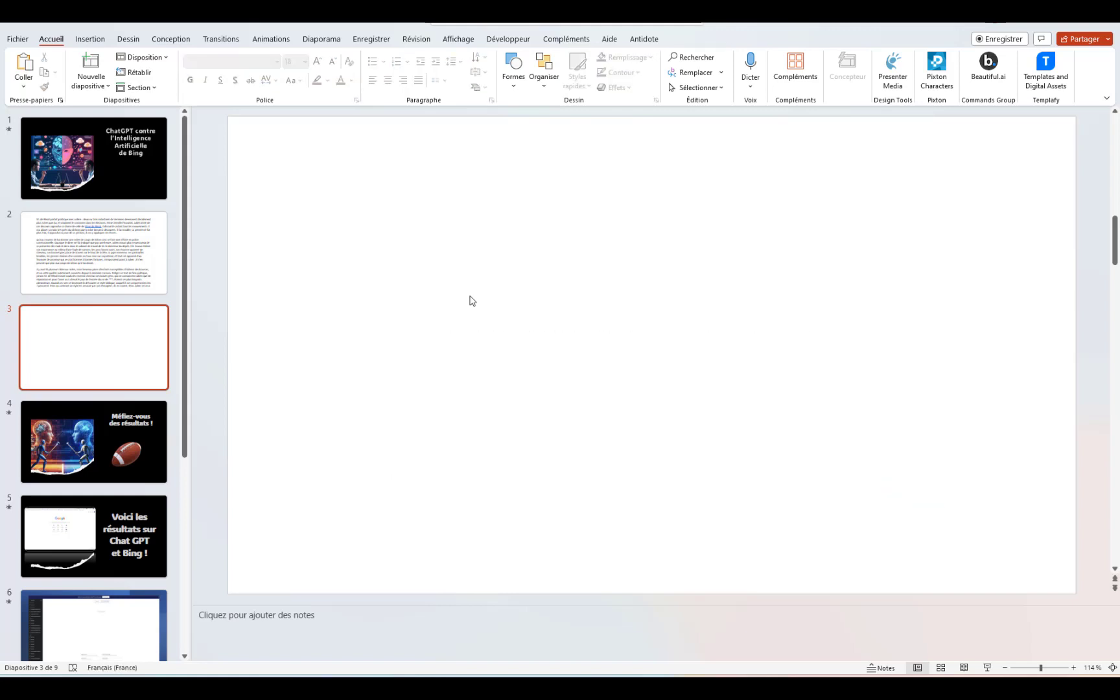
pyautogui.press('pageup')
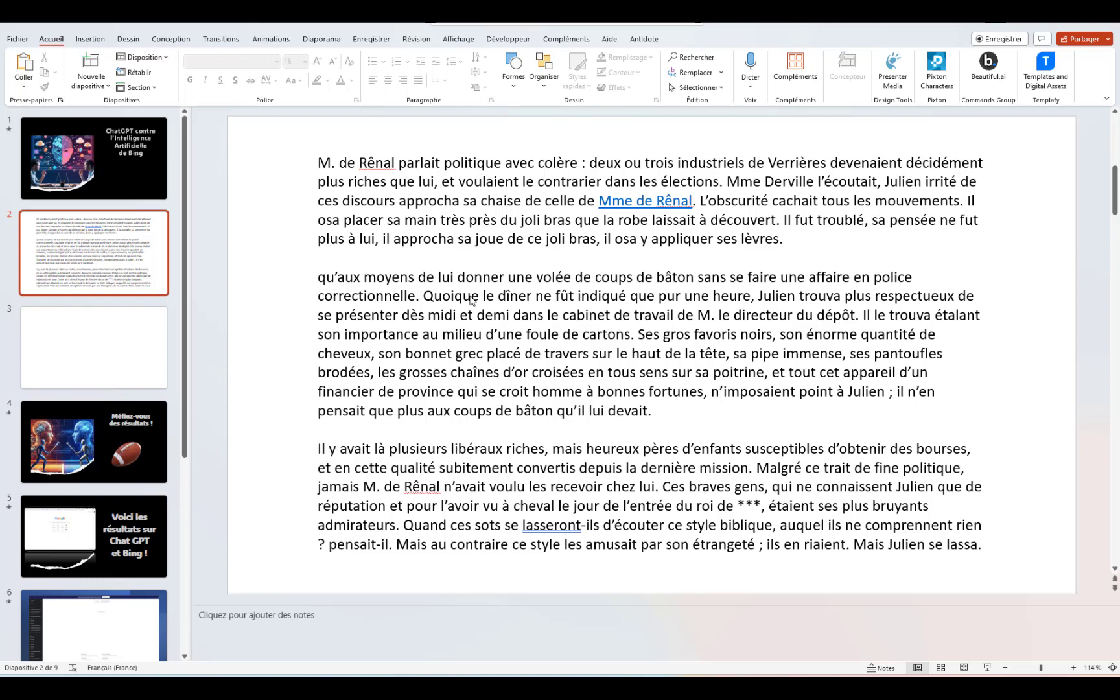
pyautogui.press('pagedown')
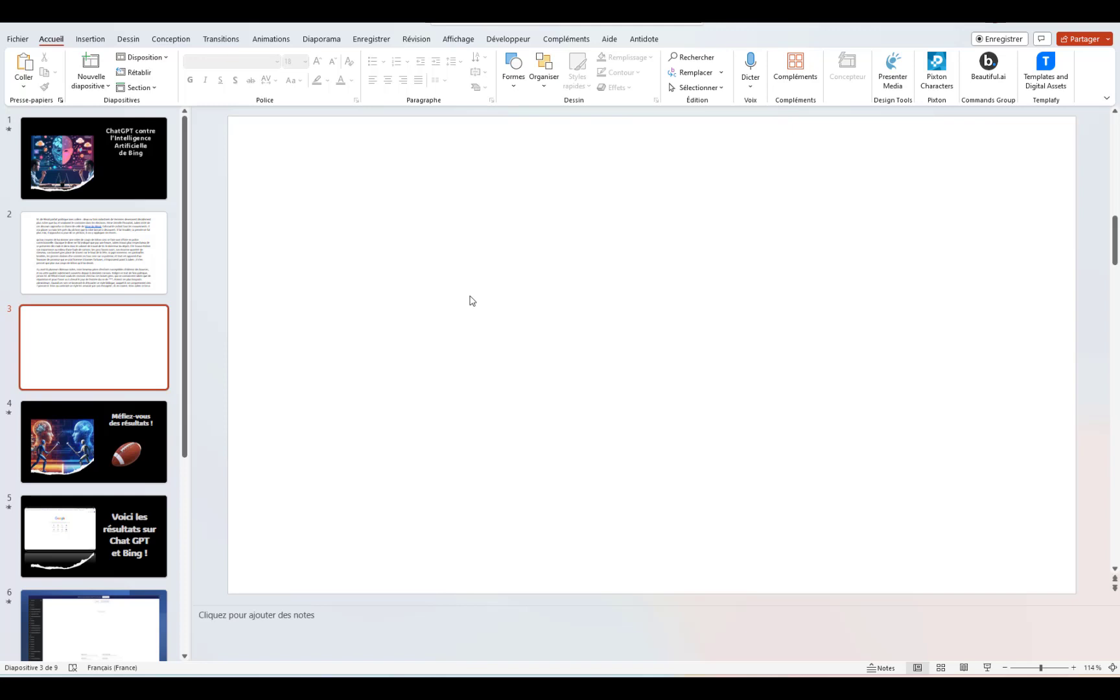
pyautogui.press('F5')
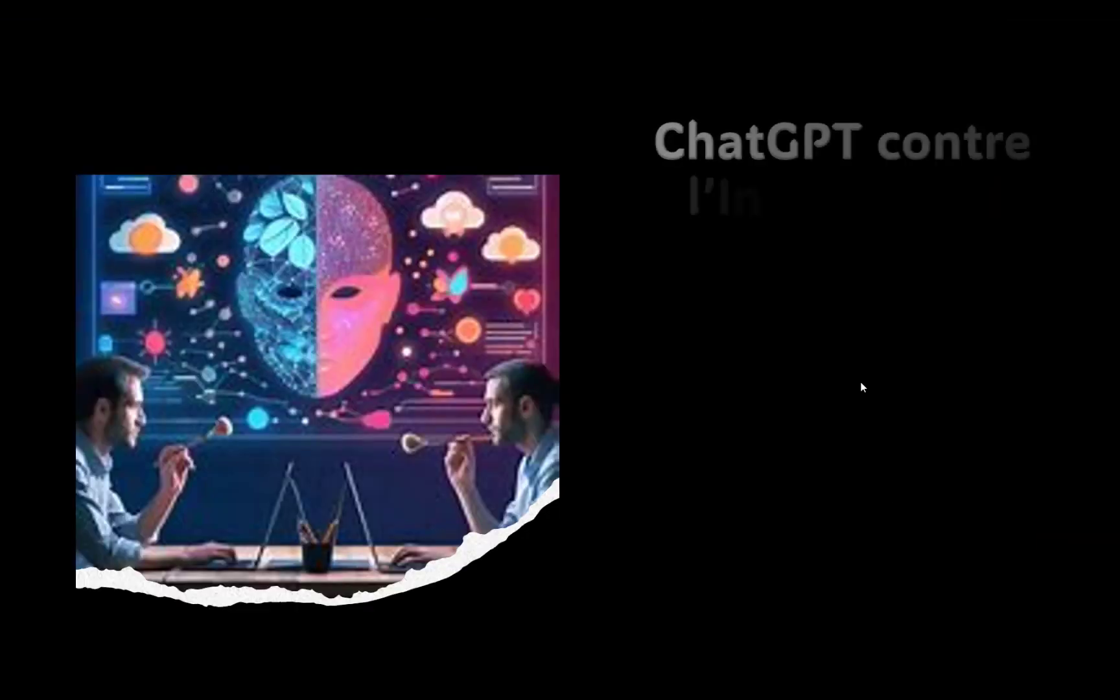
# End the slide show and bring up the Print view, previewing page 1 of 9
pyautogui.press('Escape')
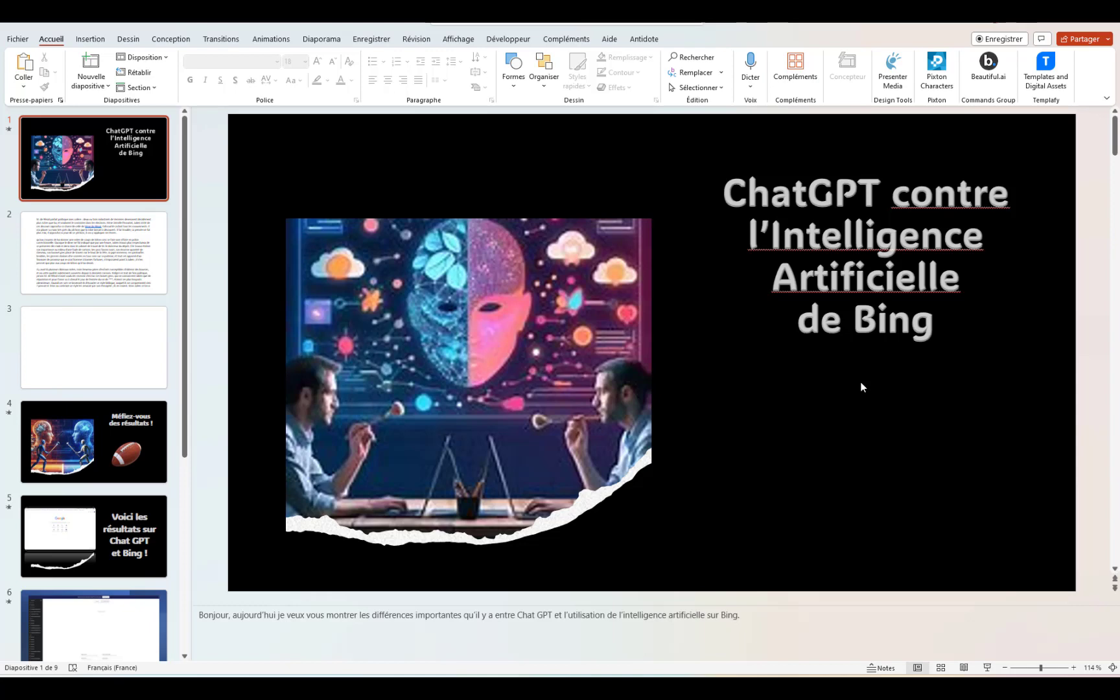
pyautogui.hotkey('ctrl', 'p')
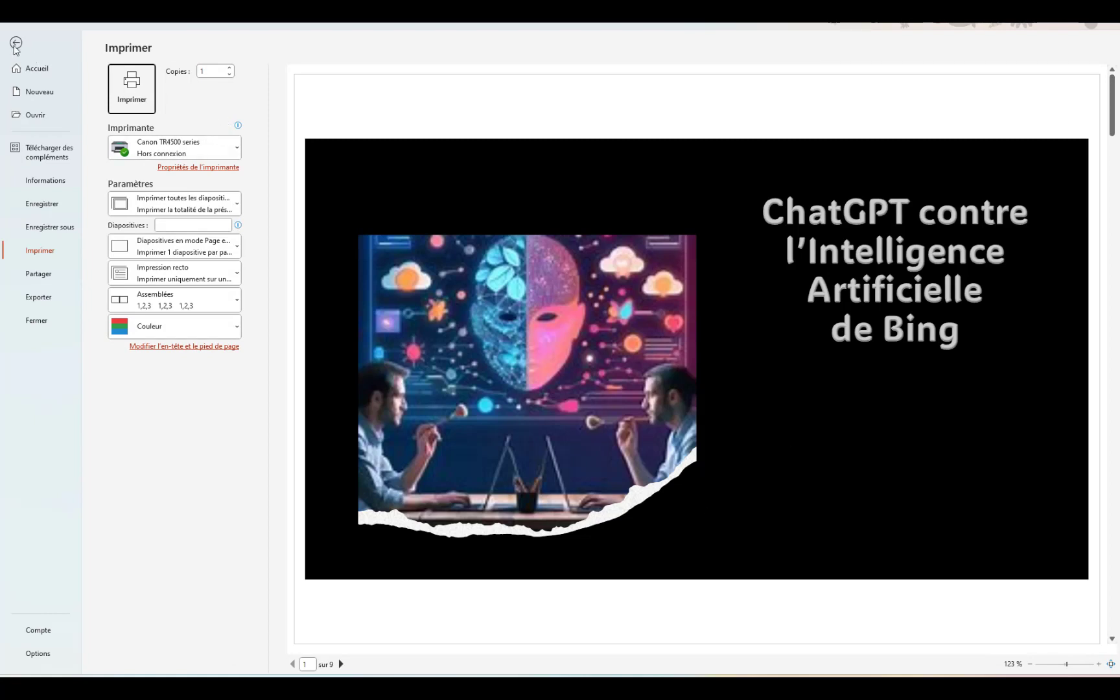
# Close the Print view and save the presentation, proposed as chat GPT-Bing.pptx
pyautogui.click(15, 43)
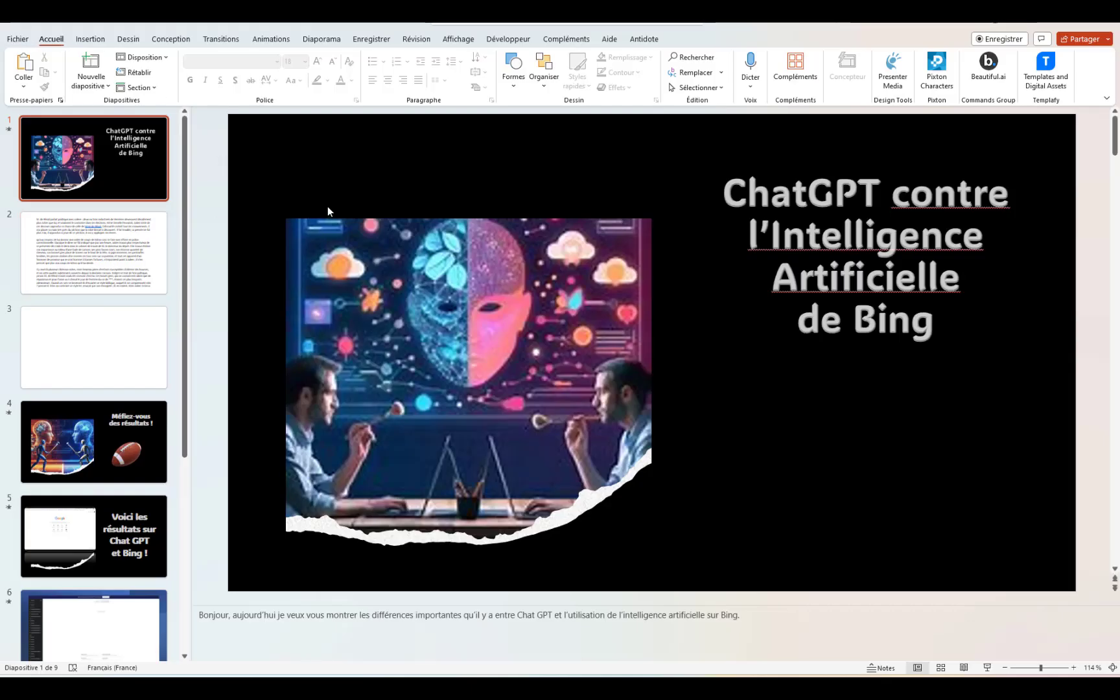
pyautogui.hotkey('ctrl', 's')
# Bring up Save As with Ctrl+Shift+S, cancel it, and show blank slide 3
pyautogui.hotkey('ctrl', 'shift', 's')
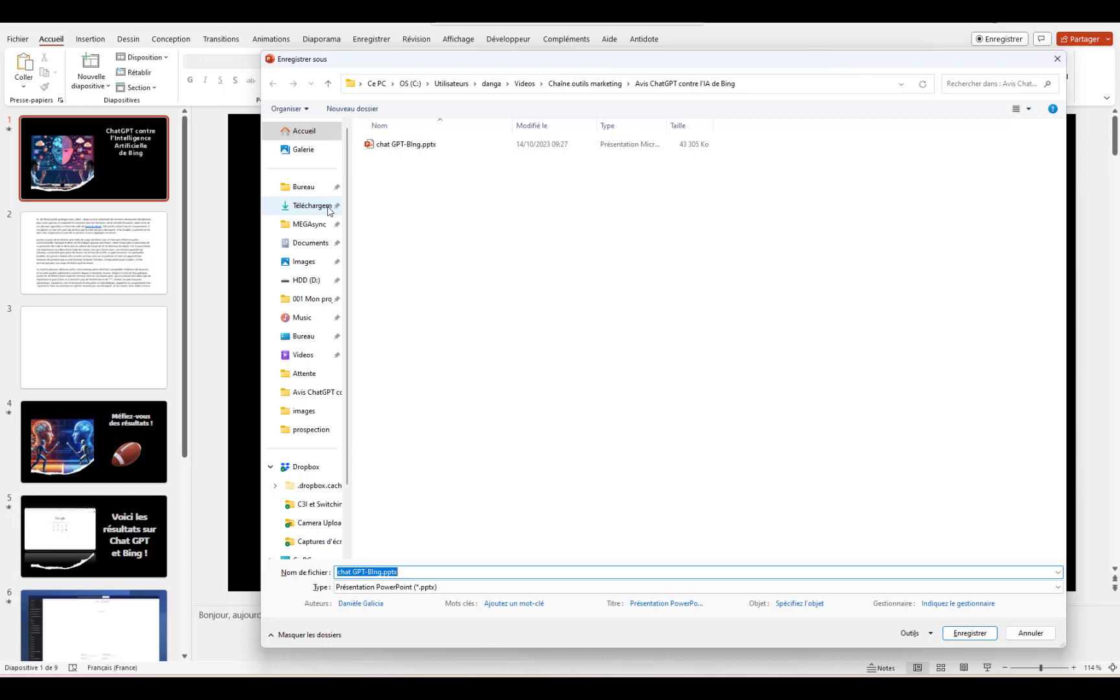
pyautogui.press('Escape')
pyautogui.click(92, 355)
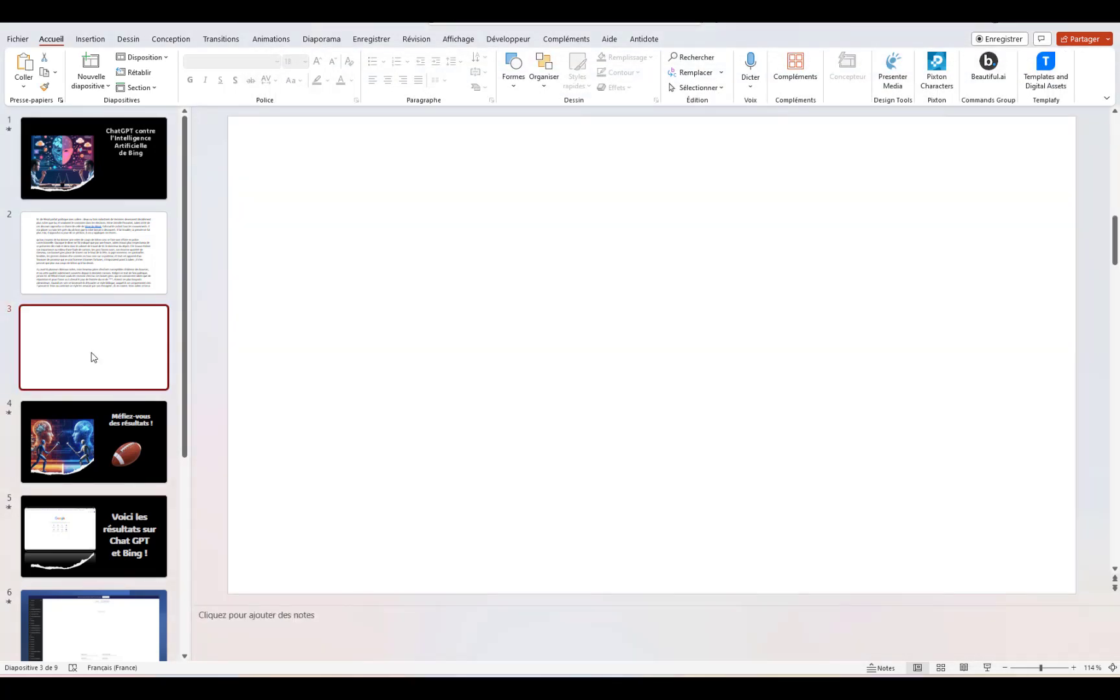
# Duplicate text slide 2 with Ctrl+D, then repeat the duplication with Ctrl+Y
pyautogui.click(110, 270)
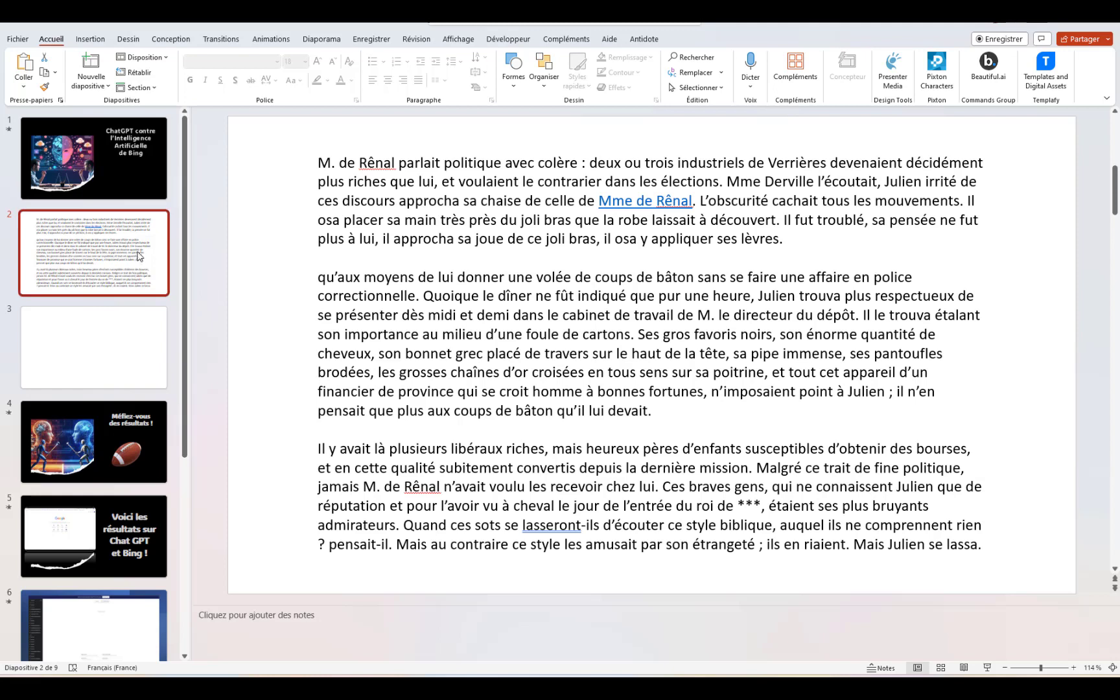
pyautogui.hotkey('ctrl', 'd')
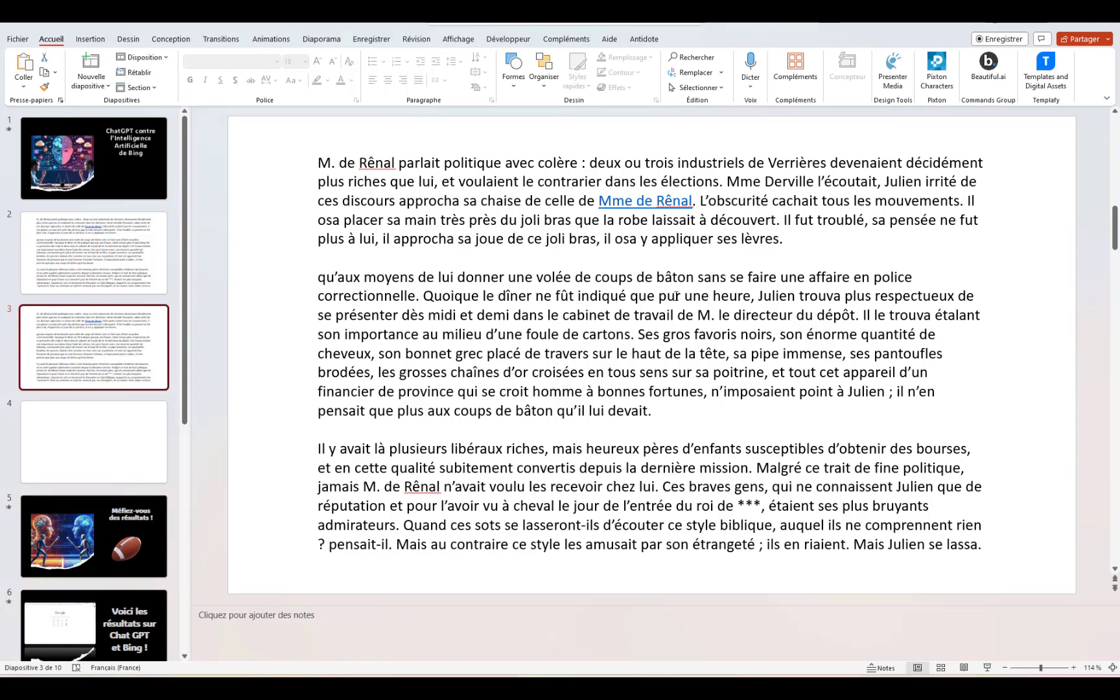
pyautogui.hotkey('ctrl', 'y')
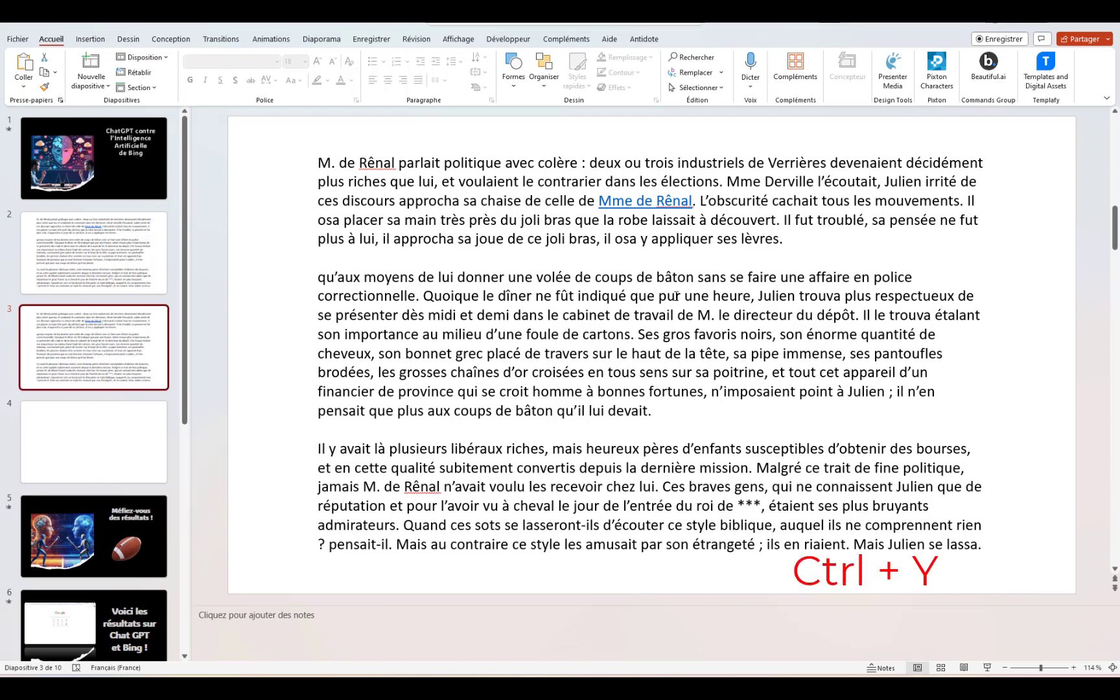